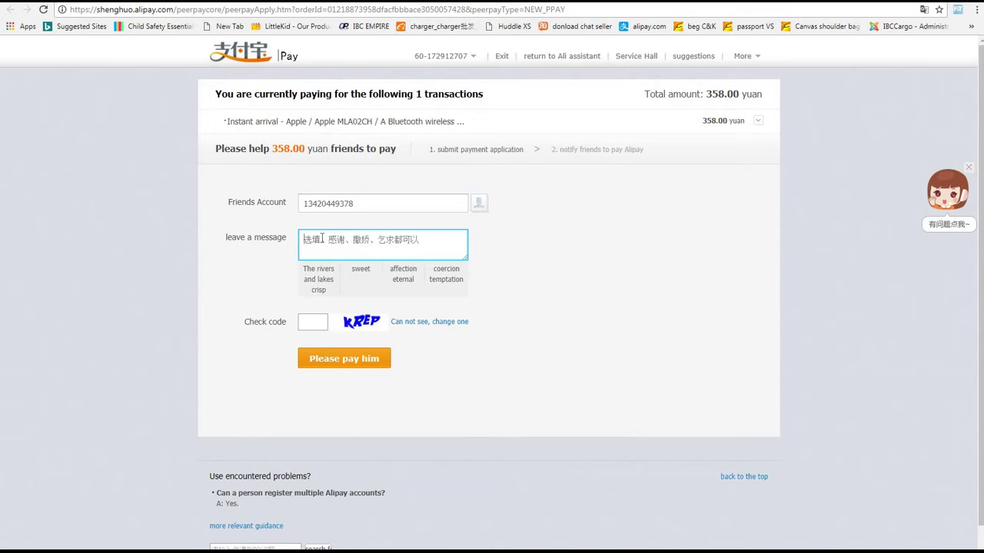
# Send the 358.00 yuan friend-pay request with message IBCC033 and the check code entered.
pyautogui.write('1')
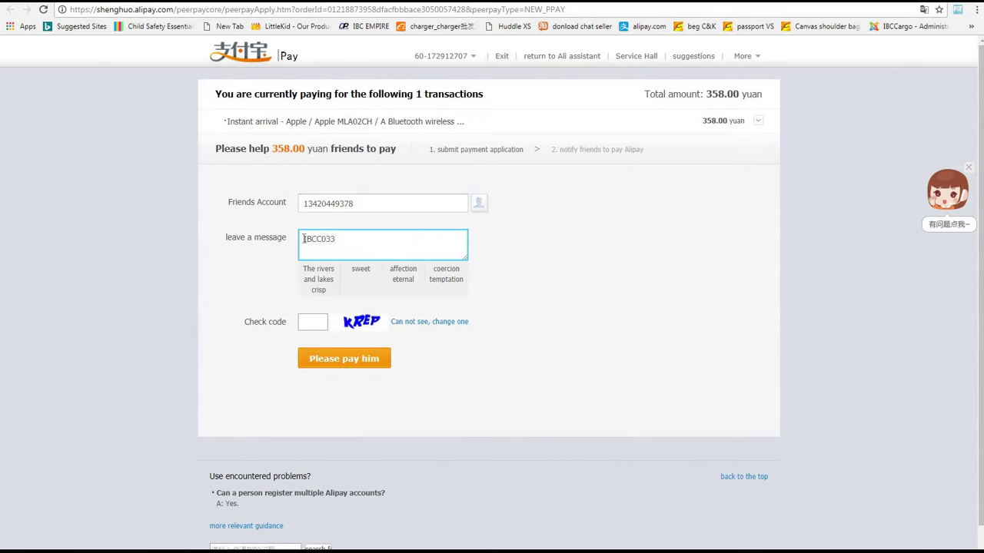
pyautogui.click(323, 322)
pyautogui.write('krep')
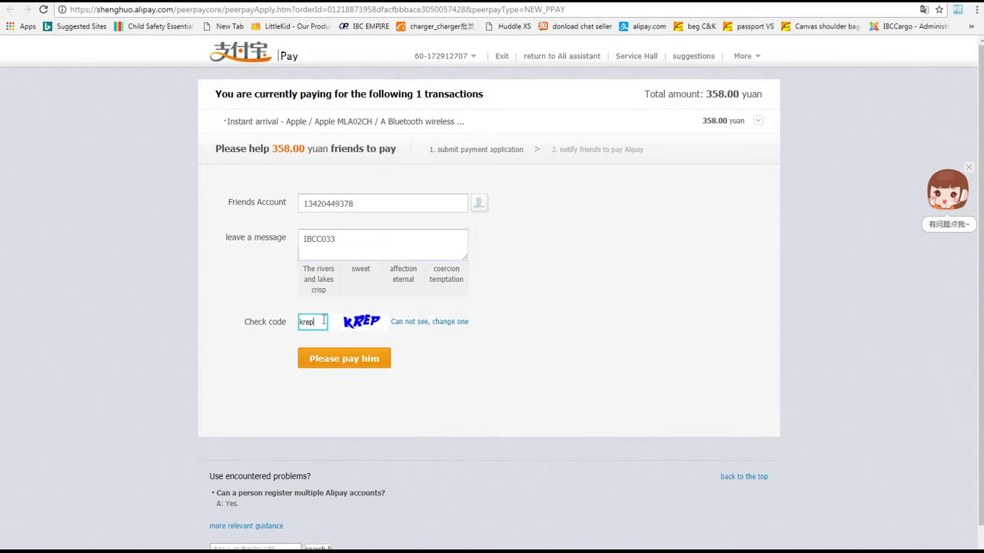
pyautogui.click(365, 365)
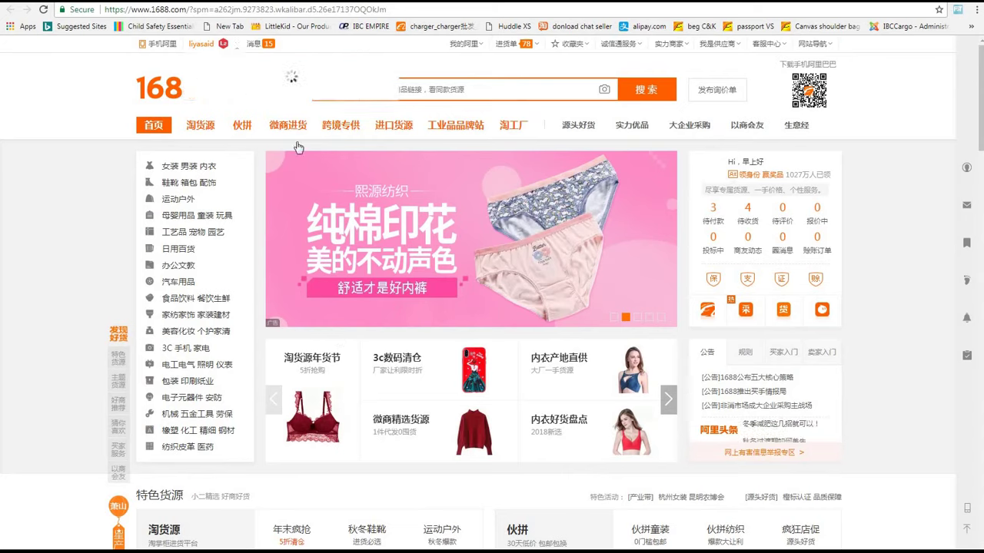
# Translate the 1688 order list to English and view the Surface sleeve order's logistics.
pyautogui.rightClick(678, 191)
pyautogui.click(723, 288)
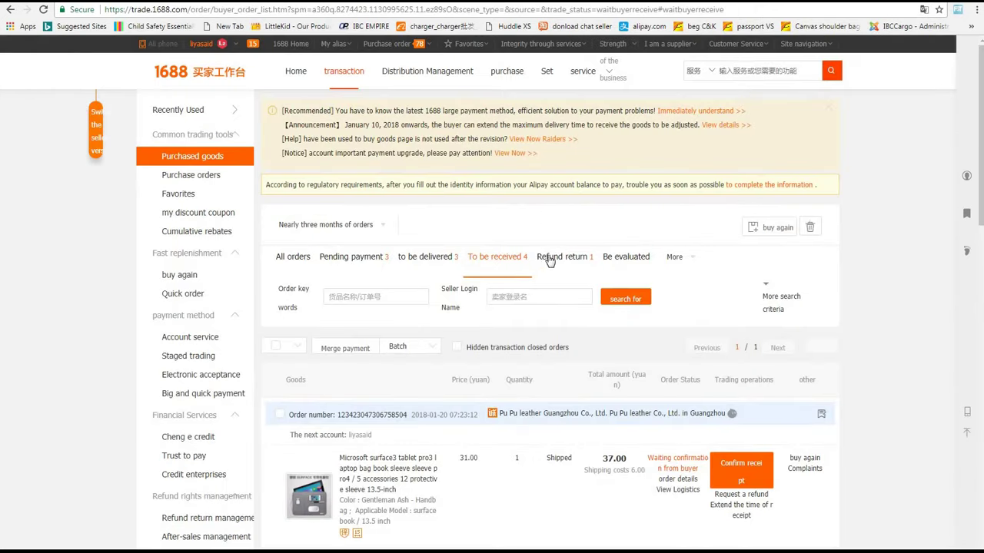
pyautogui.scroll(-1, 544, 265)
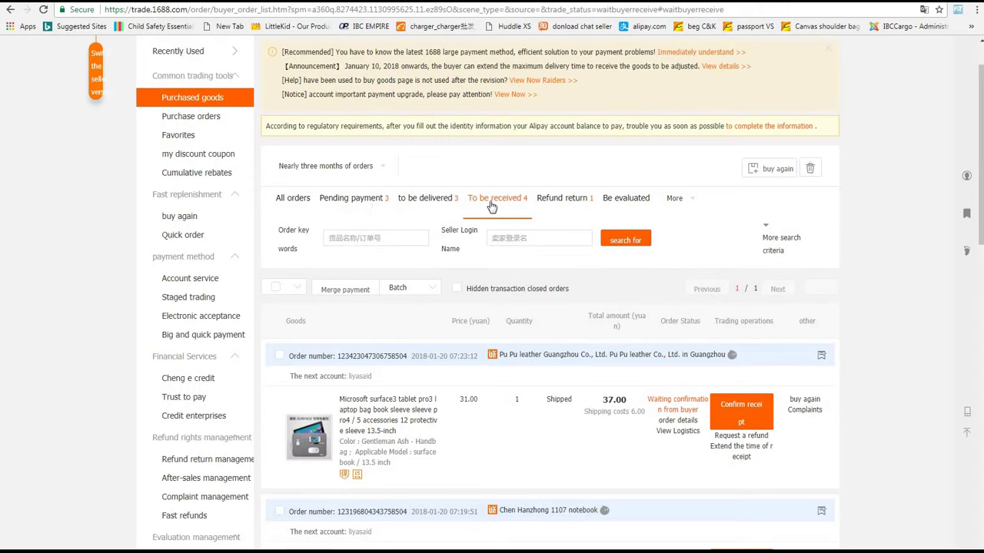
pyautogui.click(675, 434)
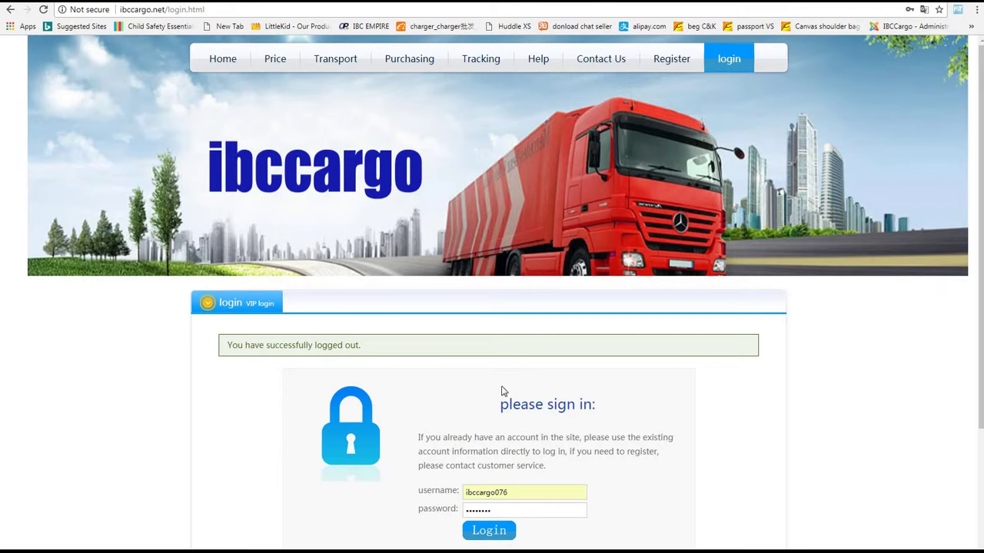
# Log into IBCcargo and start a new waybill from My Transport's Create Transport.
pyautogui.click(492, 536)
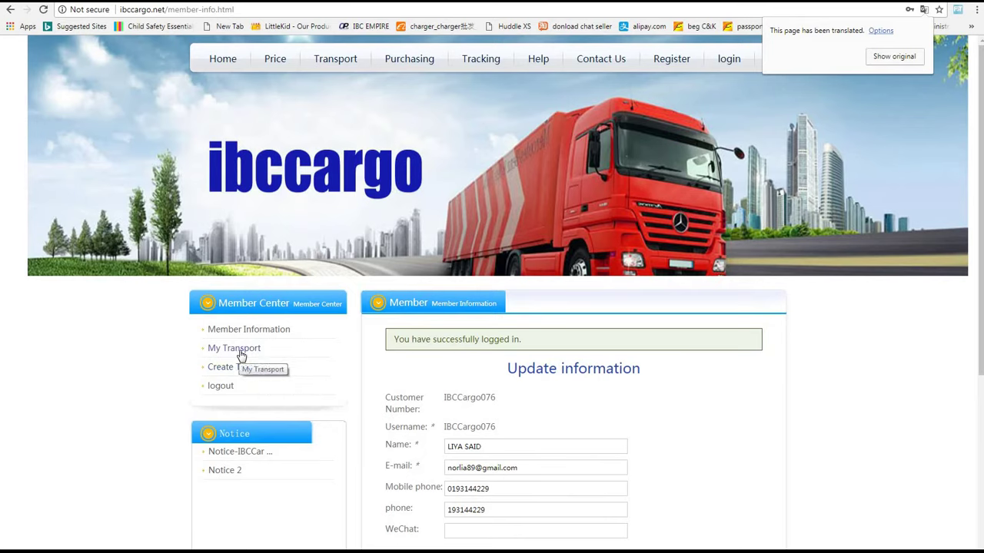
pyautogui.click(240, 353)
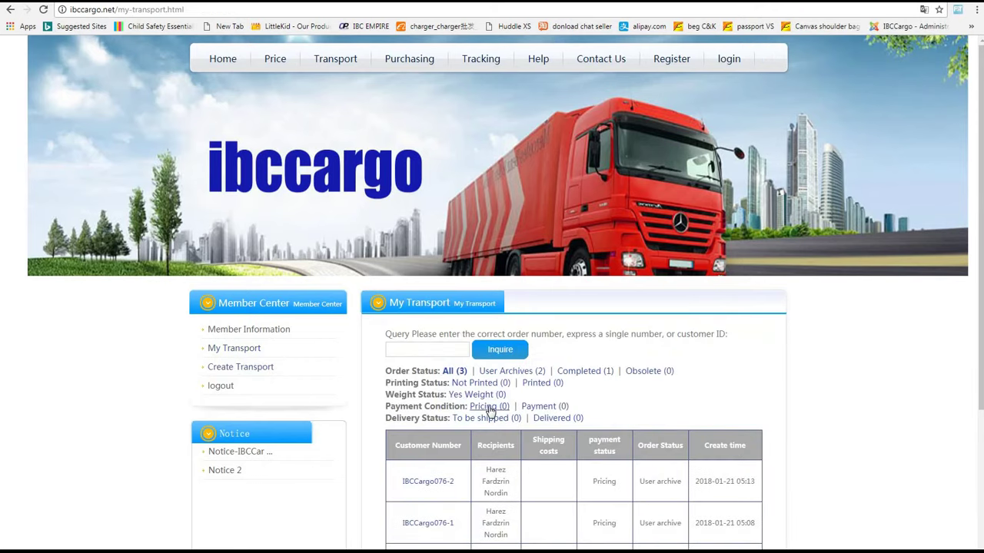
pyautogui.scroll(-2, 353, 453)
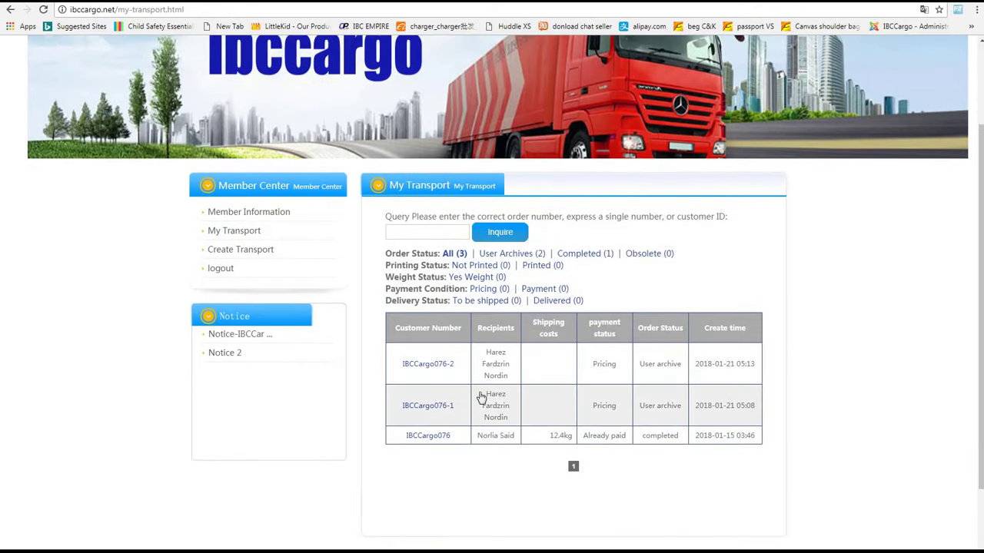
pyautogui.click(228, 251)
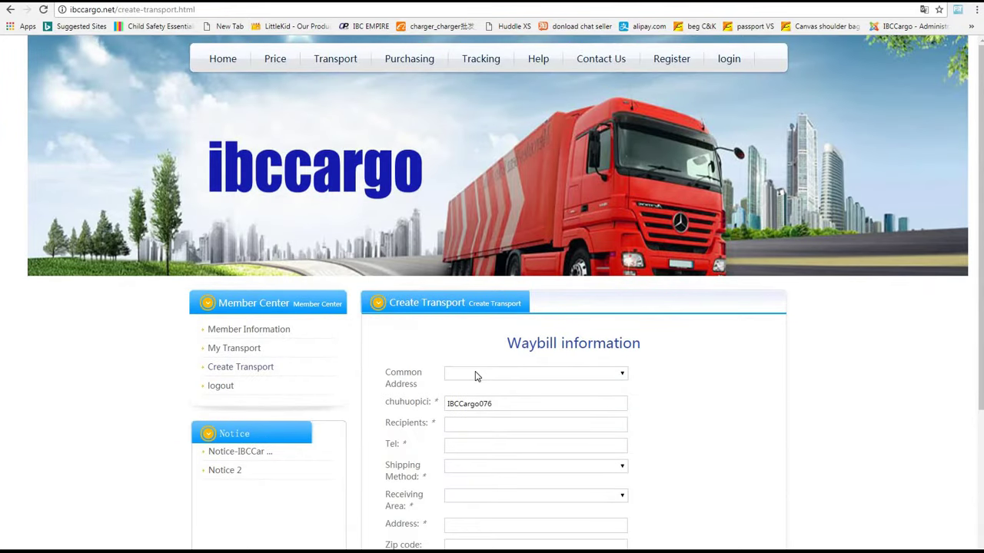
# Fill the waybill with the saved West Malaysia address and Skynet shipping.
pyautogui.scroll(-2, 475, 376)
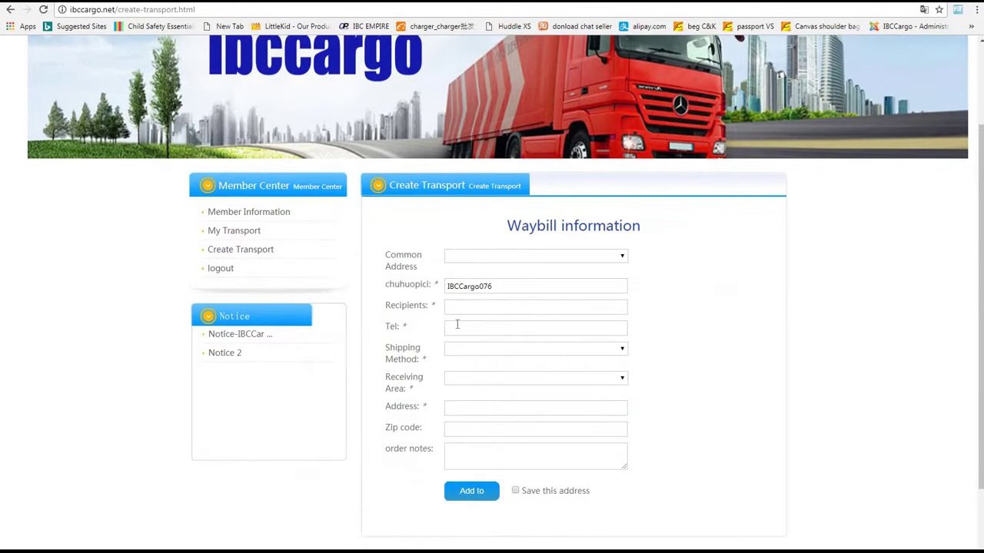
pyautogui.click(474, 260)
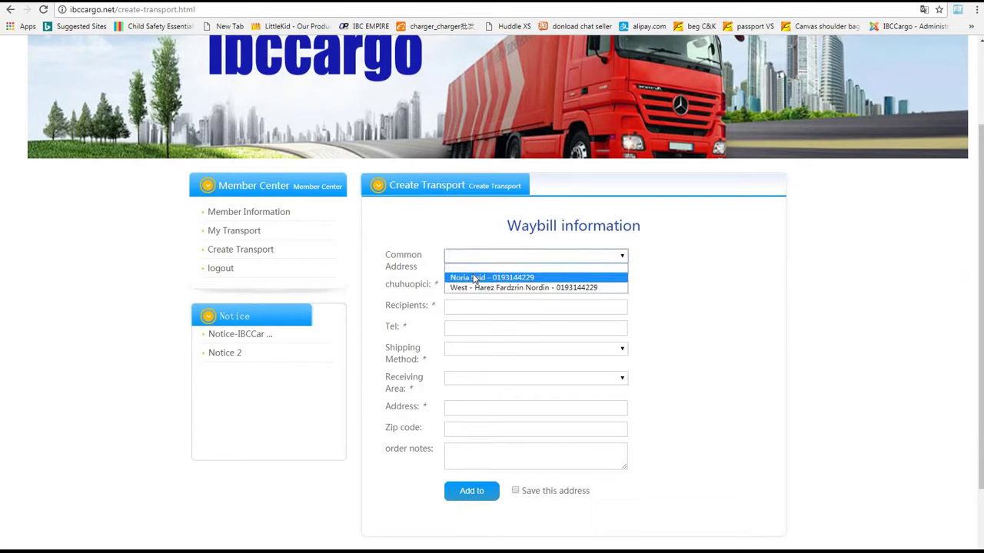
pyautogui.click(474, 278)
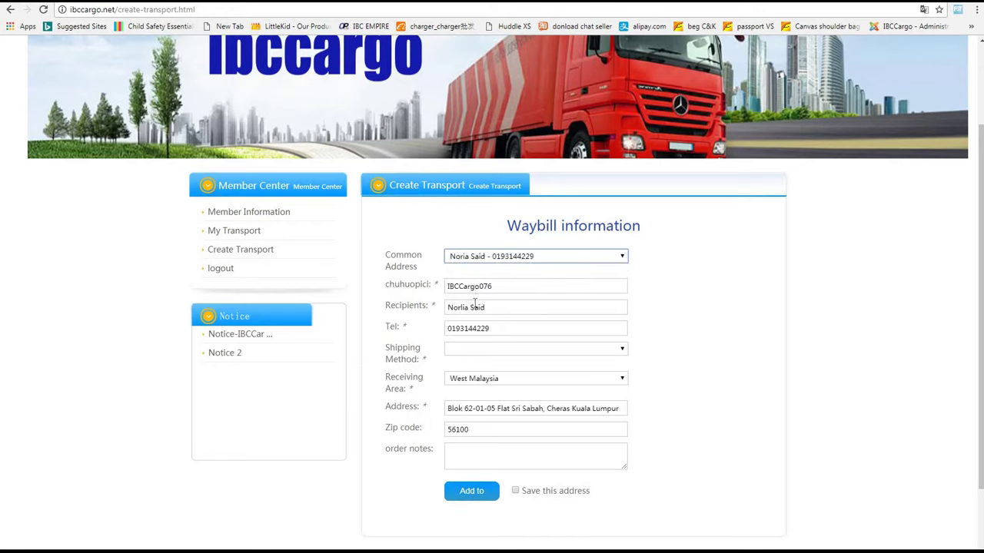
pyautogui.click(471, 260)
pyautogui.click(471, 286)
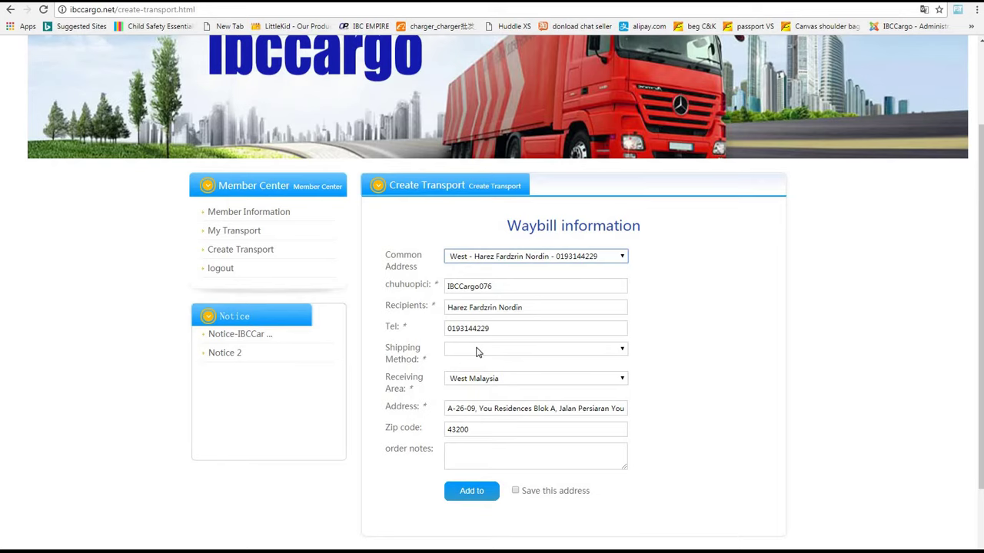
pyautogui.click(476, 350)
pyautogui.click(479, 375)
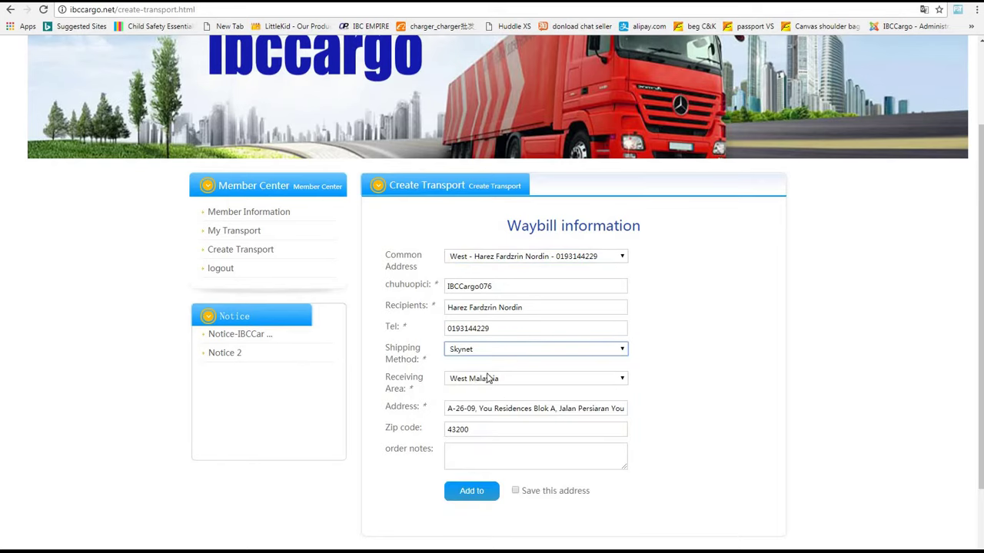
# Leave Save this address unchecked and submit the waybill, which is rejected.
pyautogui.click(515, 491)
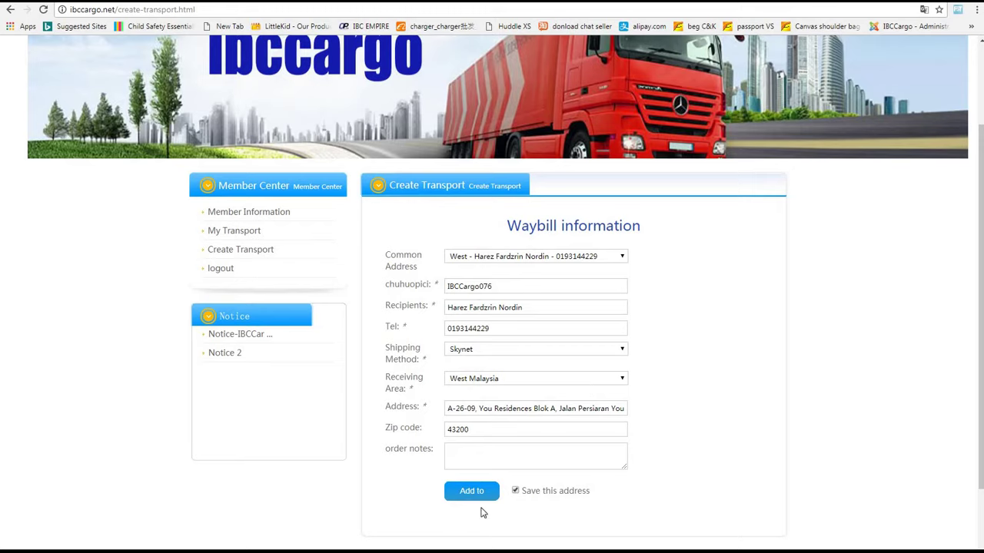
pyautogui.click(517, 492)
pyautogui.click(487, 494)
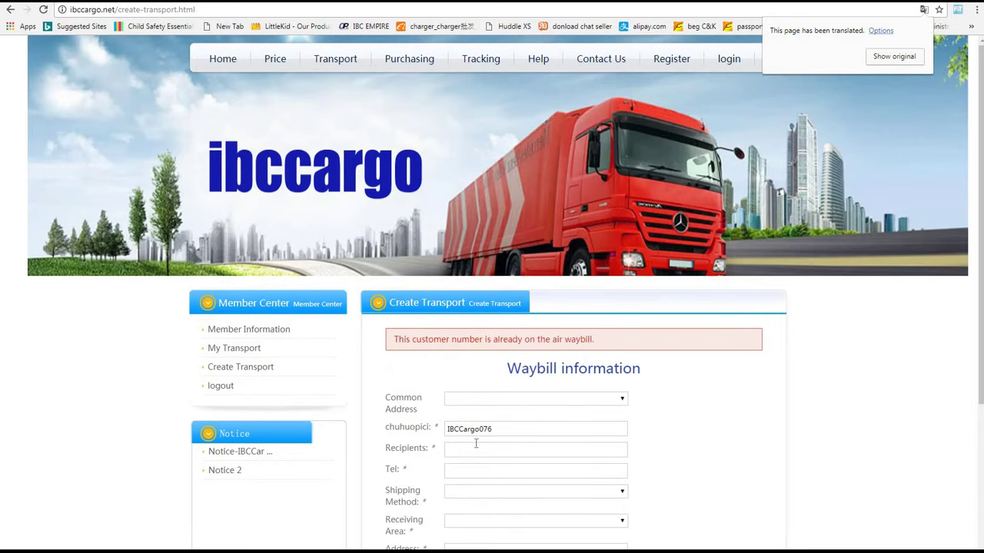
# Start a fresh waybill and change the customer number to IBCCargo076-4.
pyautogui.scroll(-2, 461, 400)
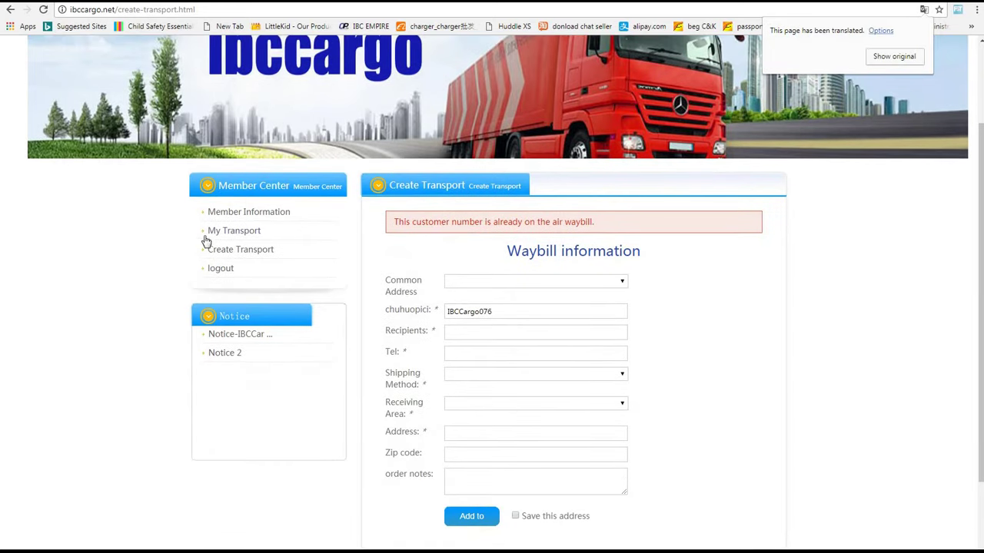
pyautogui.click(220, 235)
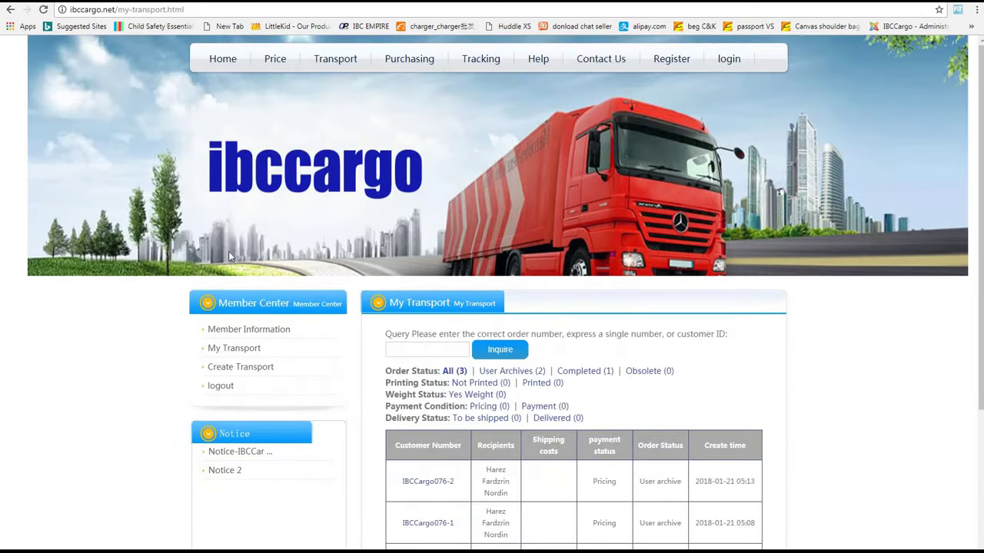
pyautogui.click(252, 367)
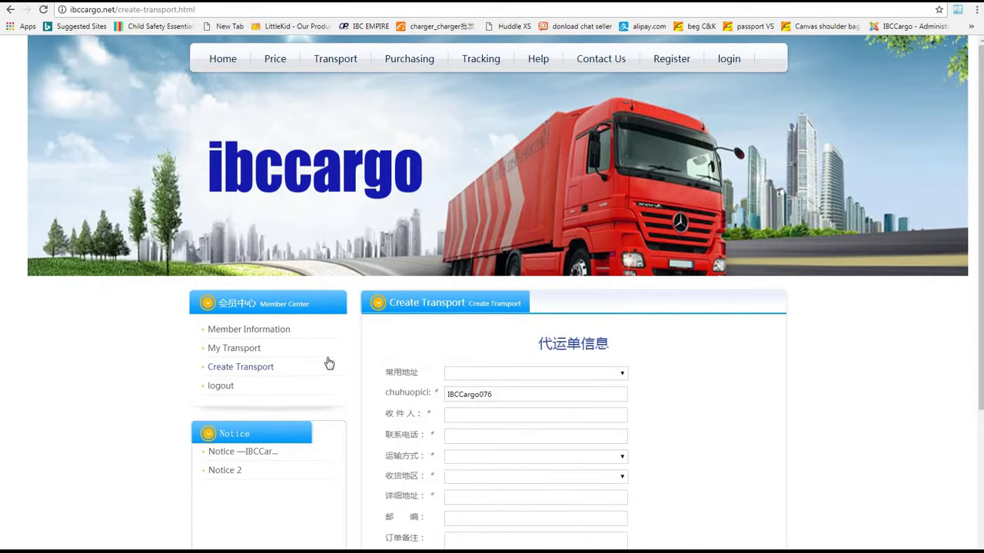
pyautogui.scroll(-2, 369, 346)
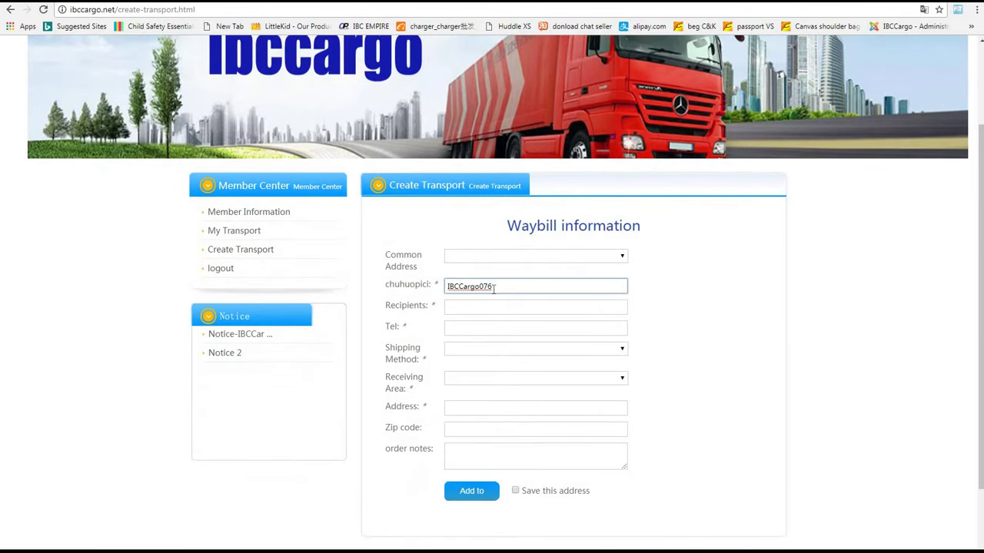
pyautogui.click(495, 288)
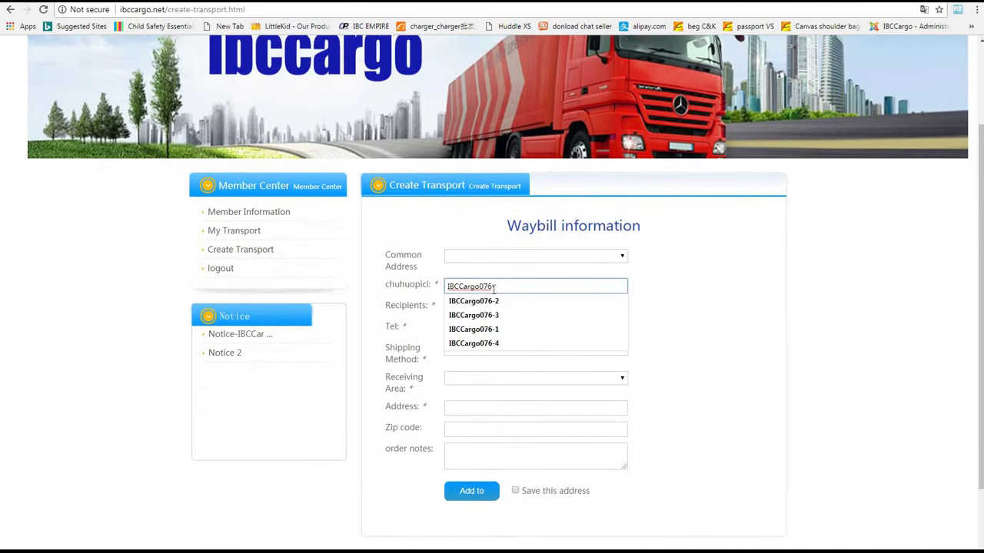
pyautogui.write('IBCCargo076-4')
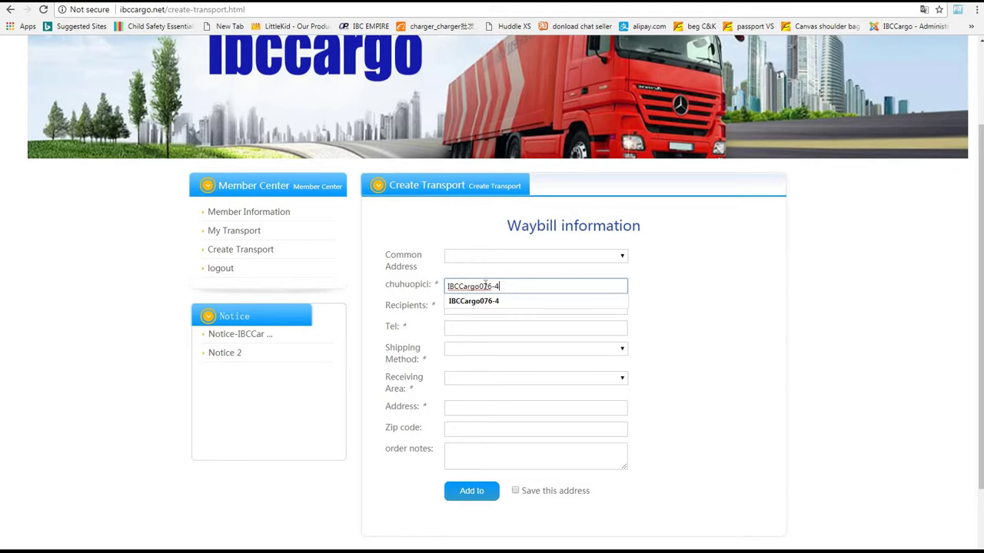
# Fill in the saved West Malaysia address and choose Skynet shipping.
pyautogui.click(526, 257)
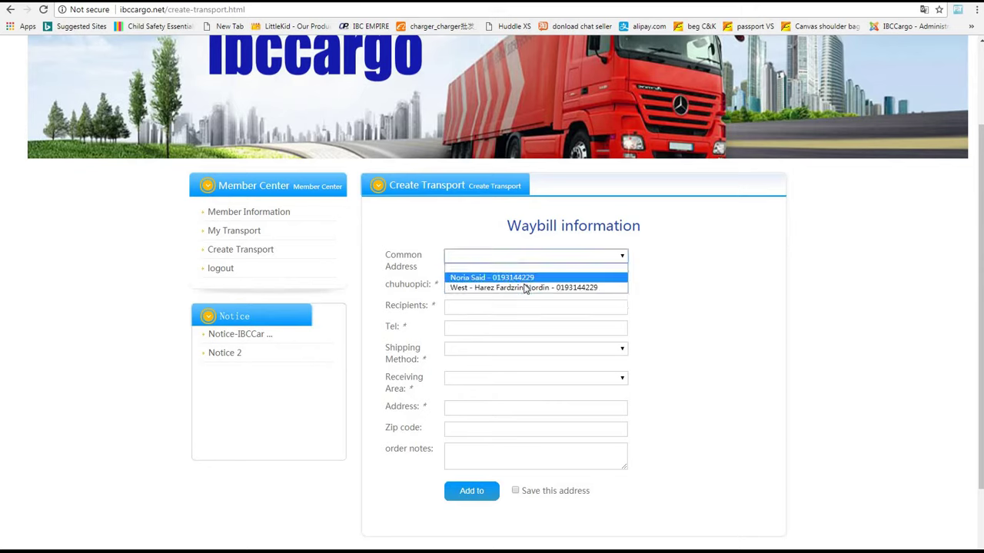
pyautogui.click(526, 287)
pyautogui.click(510, 349)
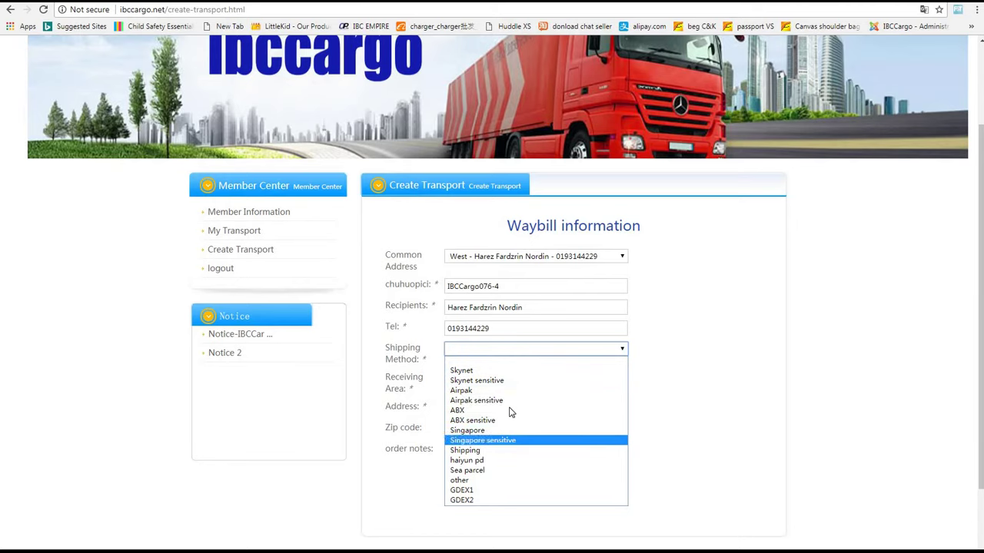
pyautogui.click(492, 372)
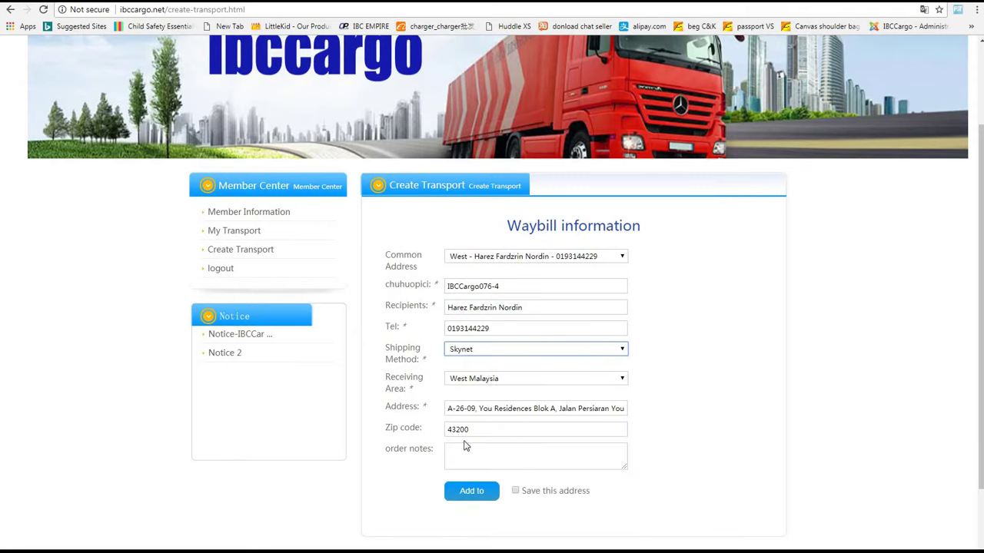
# Submit the waybill to create the shipping list and set the first parcel's courier to Yuantong.
pyautogui.click(472, 492)
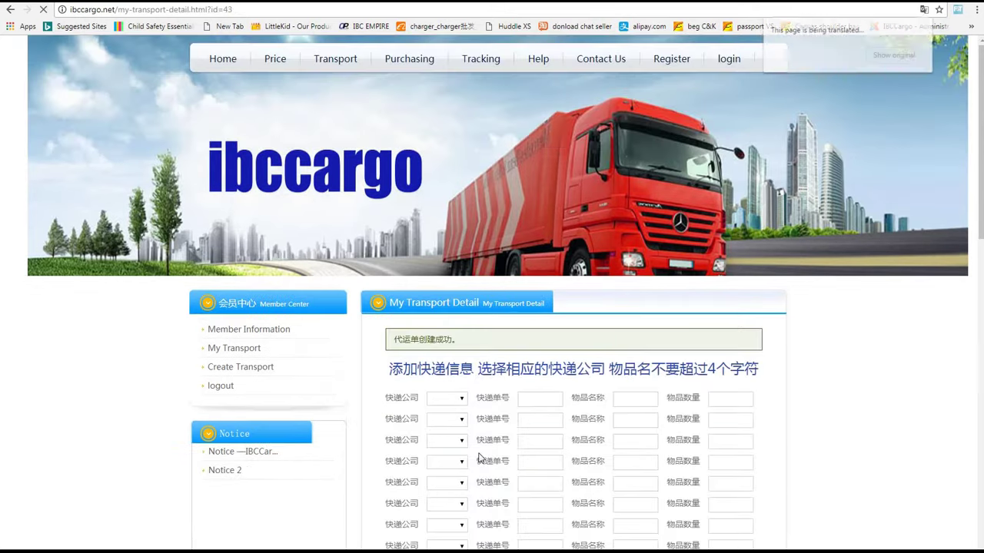
pyautogui.scroll(-2, 449, 395)
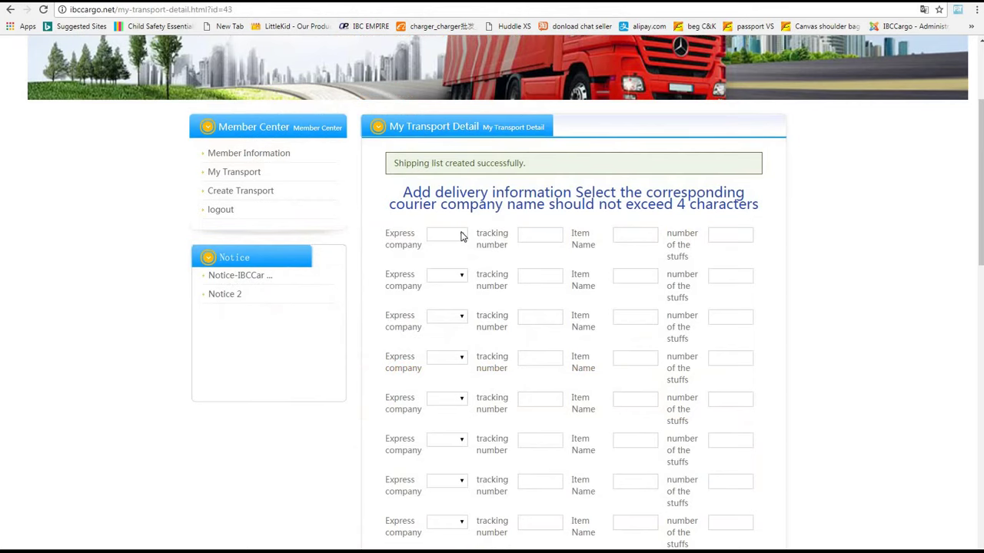
pyautogui.click(461, 237)
pyautogui.click(455, 263)
pyautogui.click(542, 237)
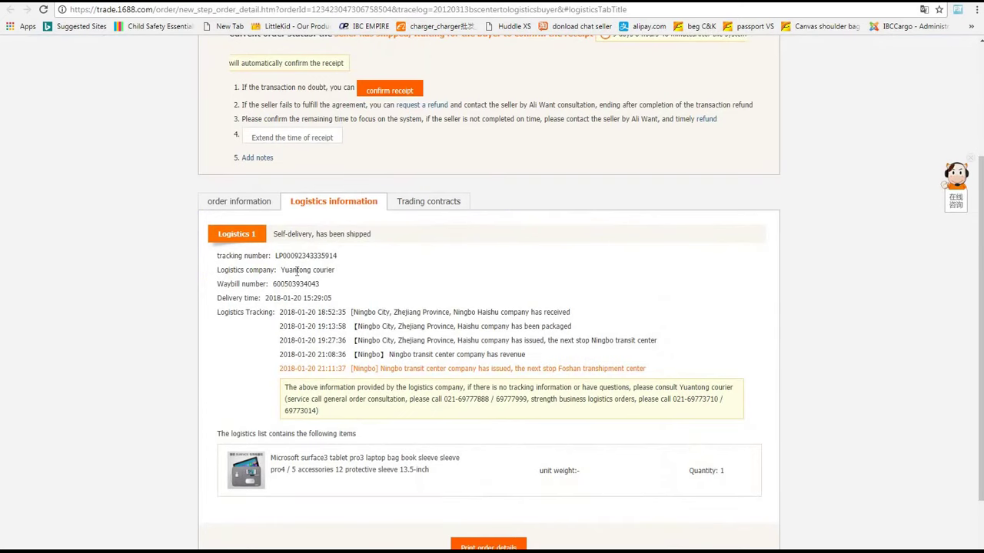
# Copy the 1688 order's Yuantong waybill number into the first parcel's tracking number.
pyautogui.doubleClick(281, 284)
pyautogui.rightClick(282, 284)
pyautogui.click(288, 290)
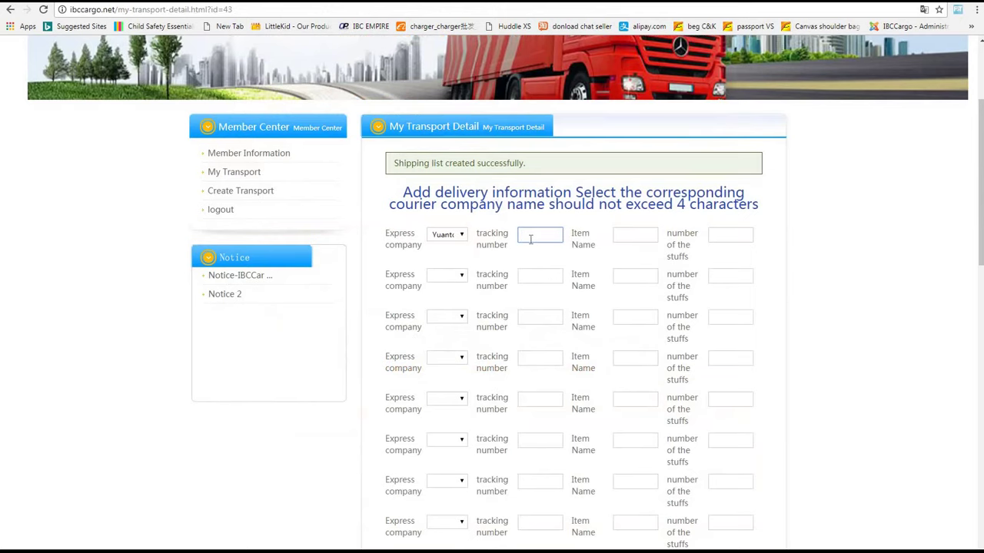
pyautogui.rightClick(531, 239)
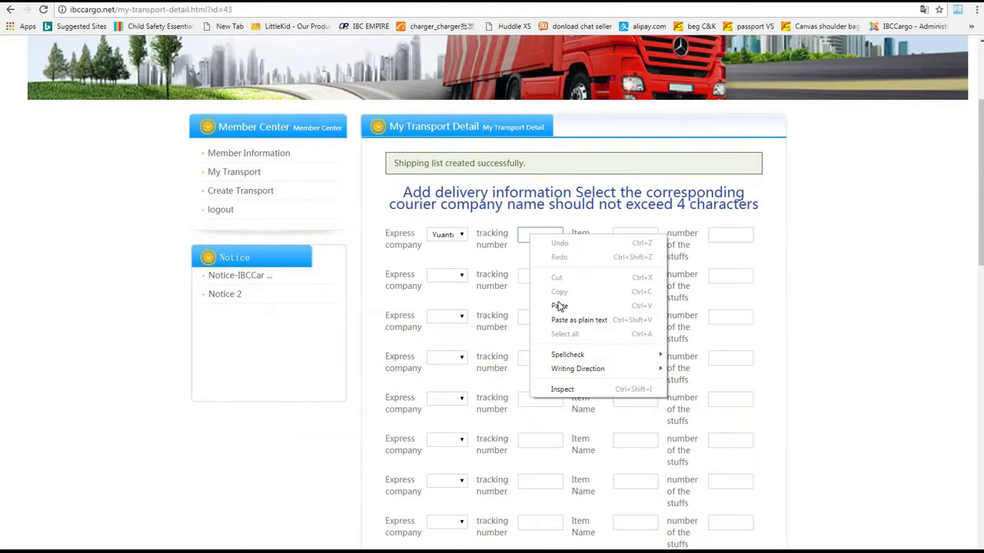
pyautogui.click(566, 292)
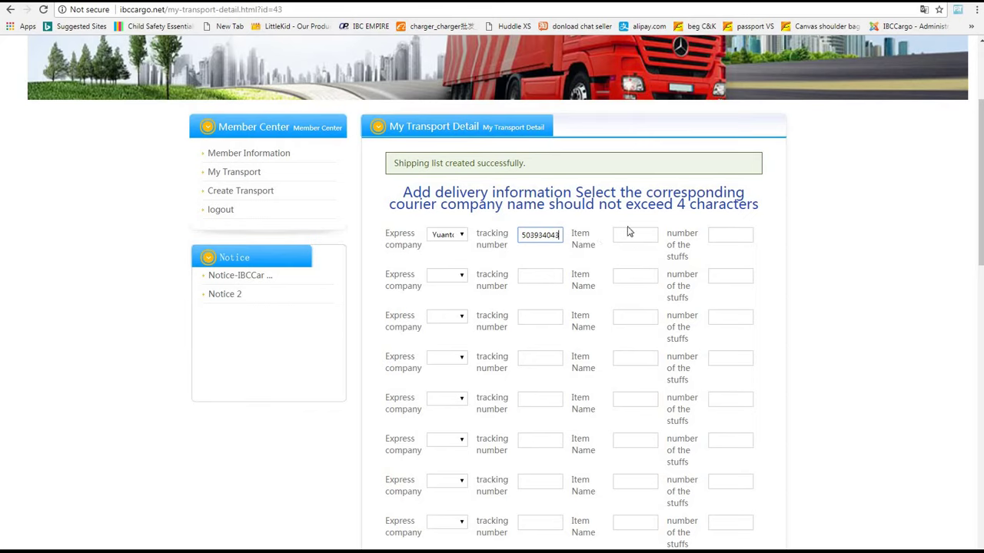
pyautogui.hotkey('alt', 'Tab')
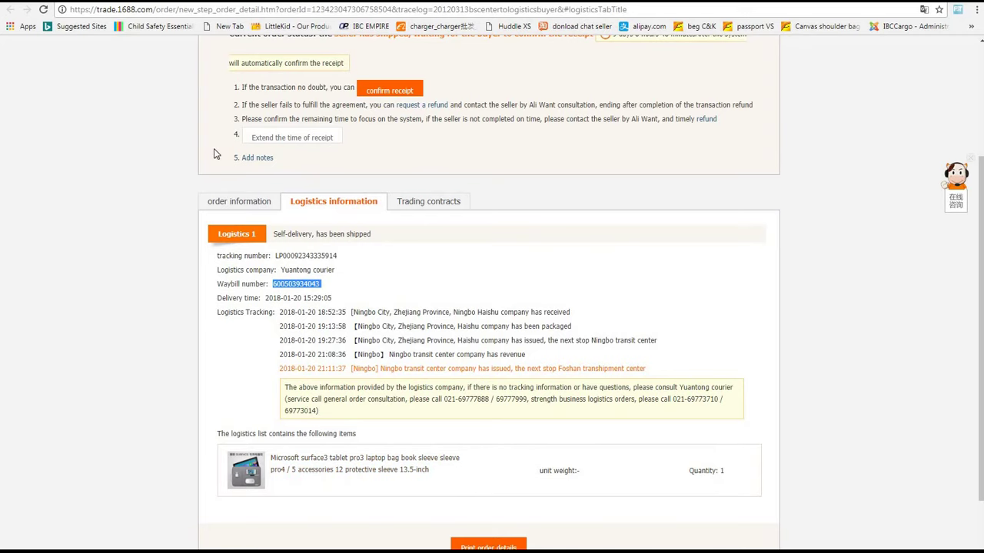
pyautogui.hotkey('alt', 'Tab')
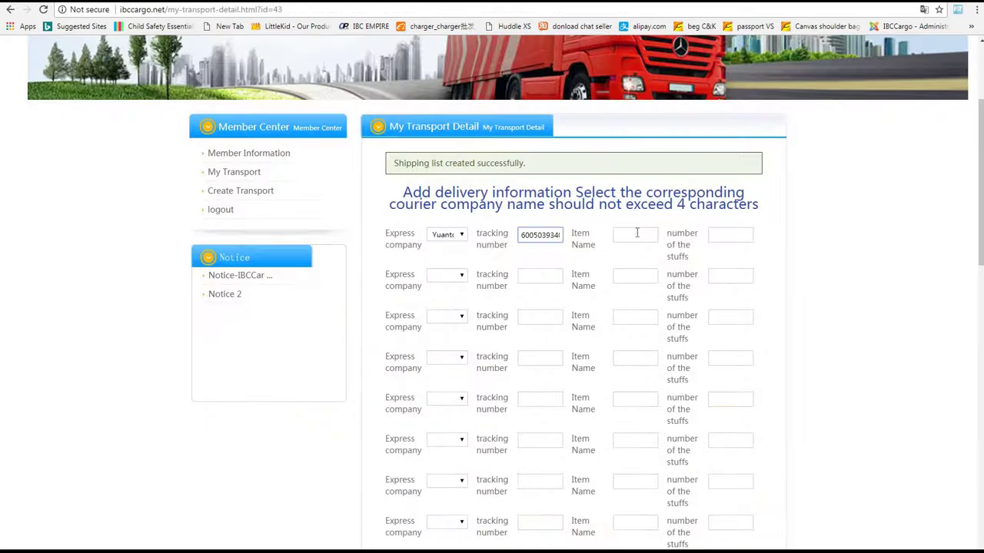
# Enter item name 'bag' and quantity 1 for the first parcel.
pyautogui.click(644, 235)
pyautogui.write('bag')
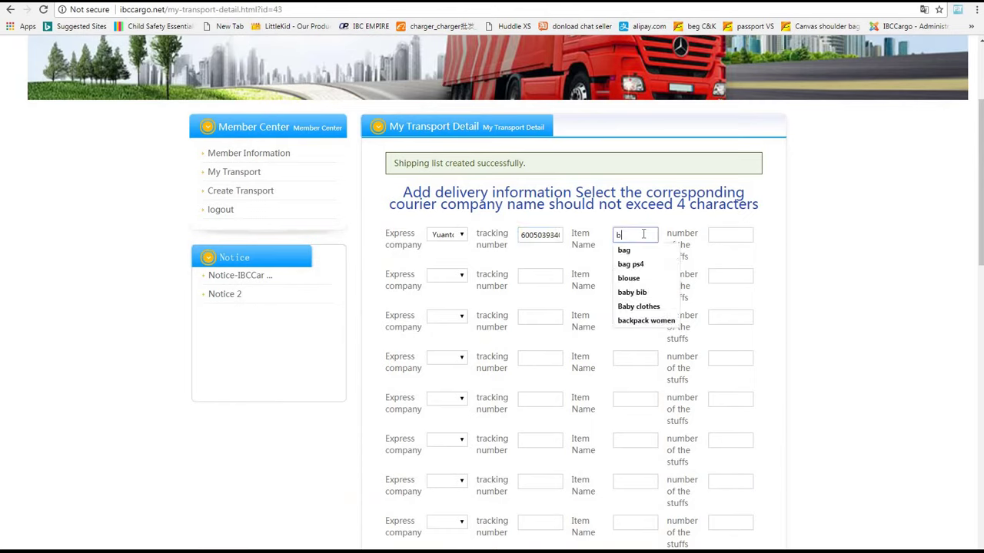
pyautogui.click(715, 230)
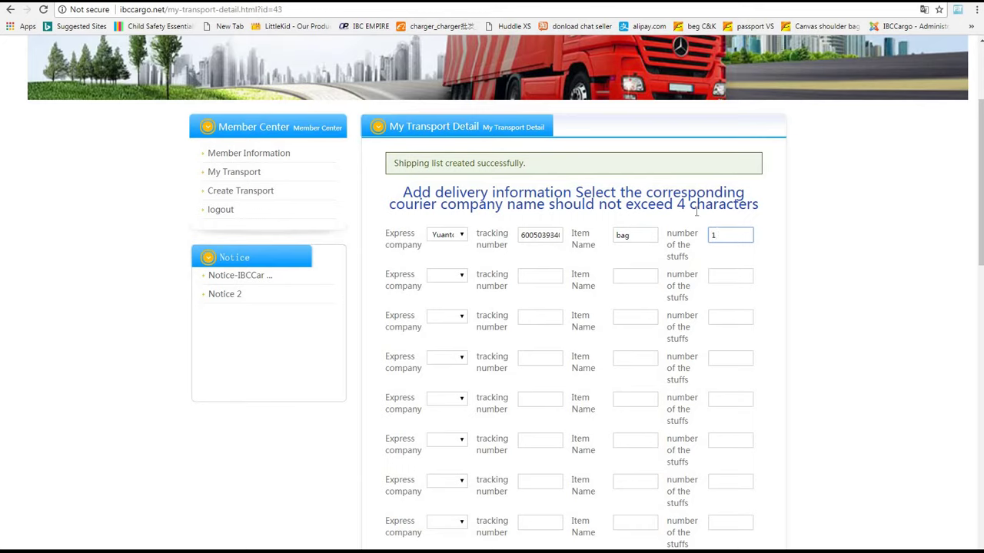
pyautogui.click(691, 222)
# Scroll through the express table to check the four listed parcels.
pyautogui.scroll(-2, 692, 221)
pyautogui.scroll(-2, 692, 221)
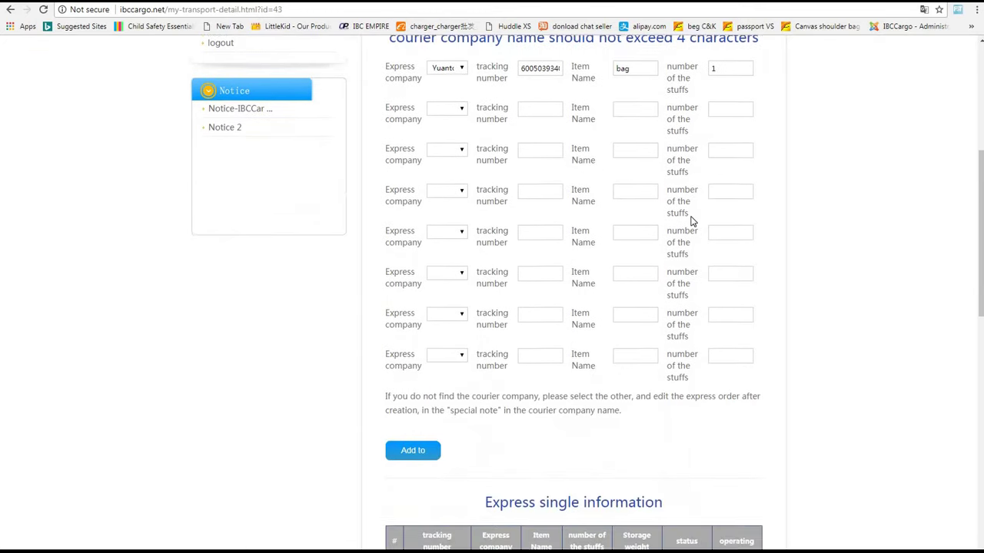
pyautogui.scroll(-4, 691, 222)
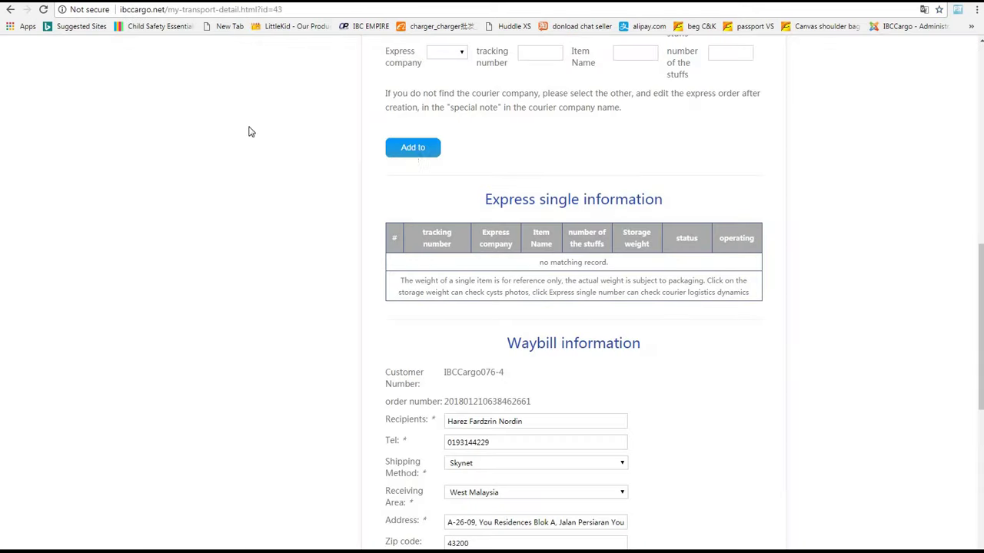
pyautogui.scroll(7, 400, 158)
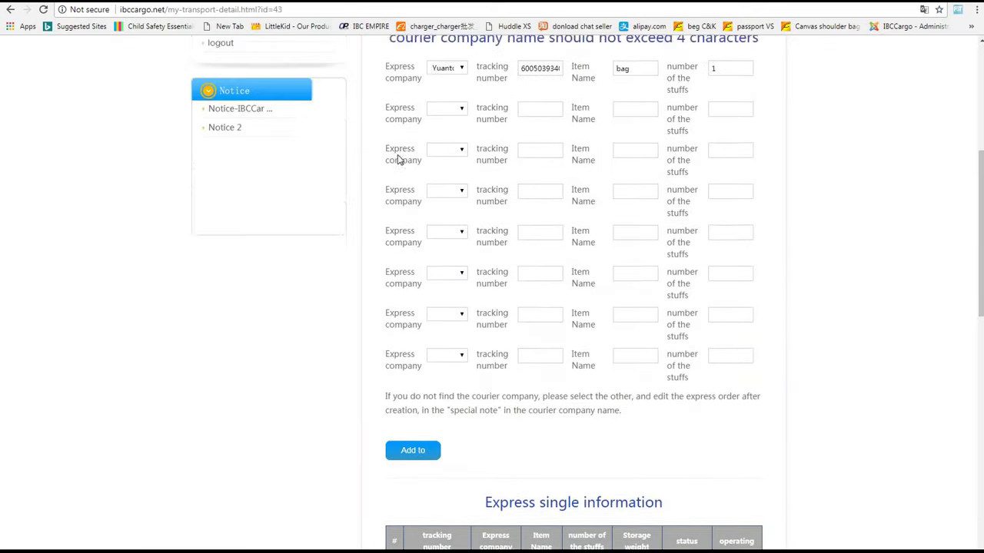
pyautogui.scroll(-7, 379, 160)
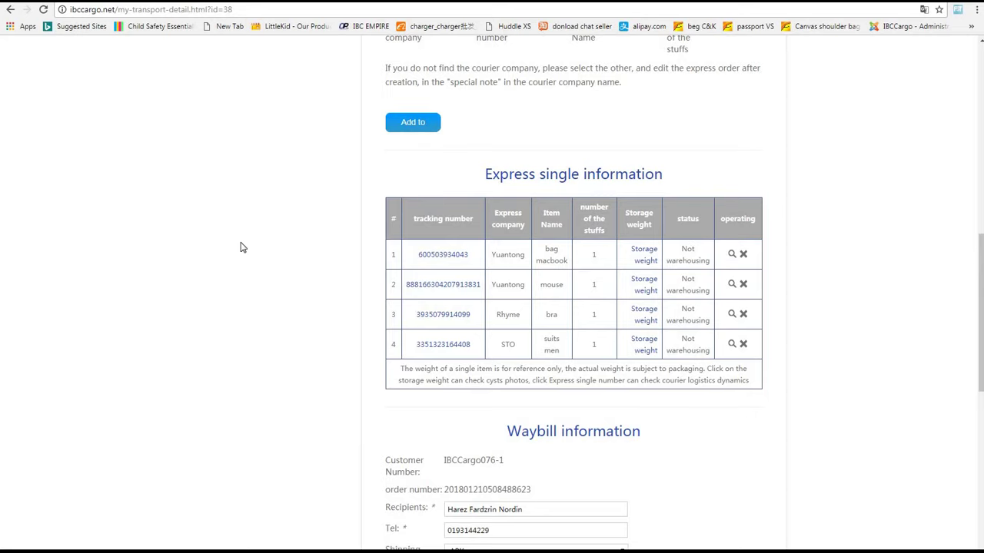
pyautogui.scroll(-3, 254, 247)
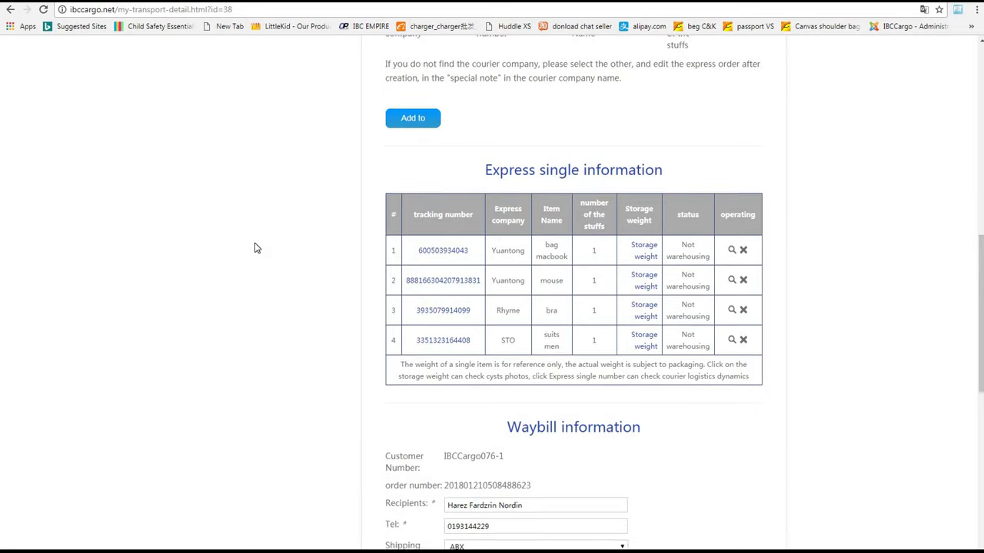
pyautogui.scroll(-5, 255, 248)
pyautogui.scroll(2, 408, 236)
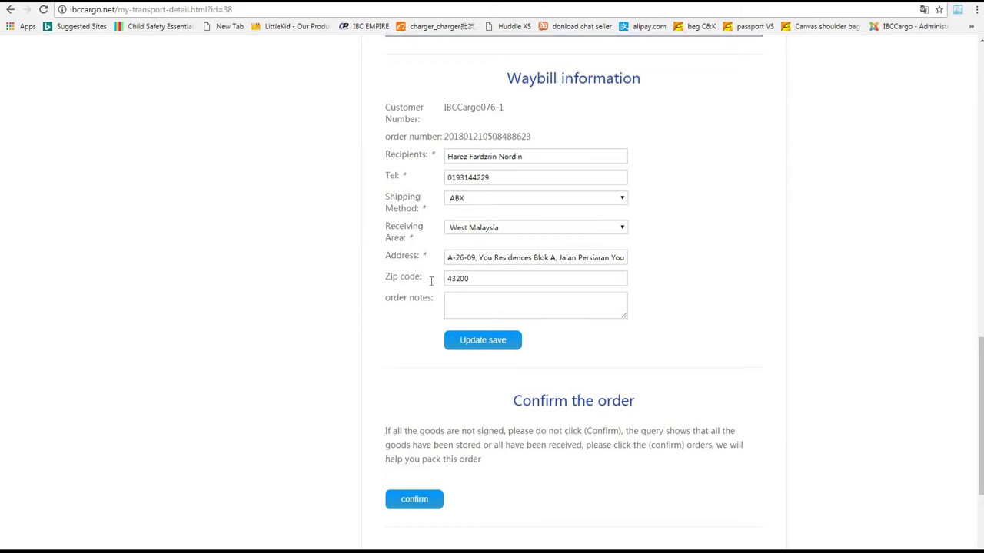
pyautogui.scroll(-2, 433, 285)
pyautogui.scroll(6, 434, 284)
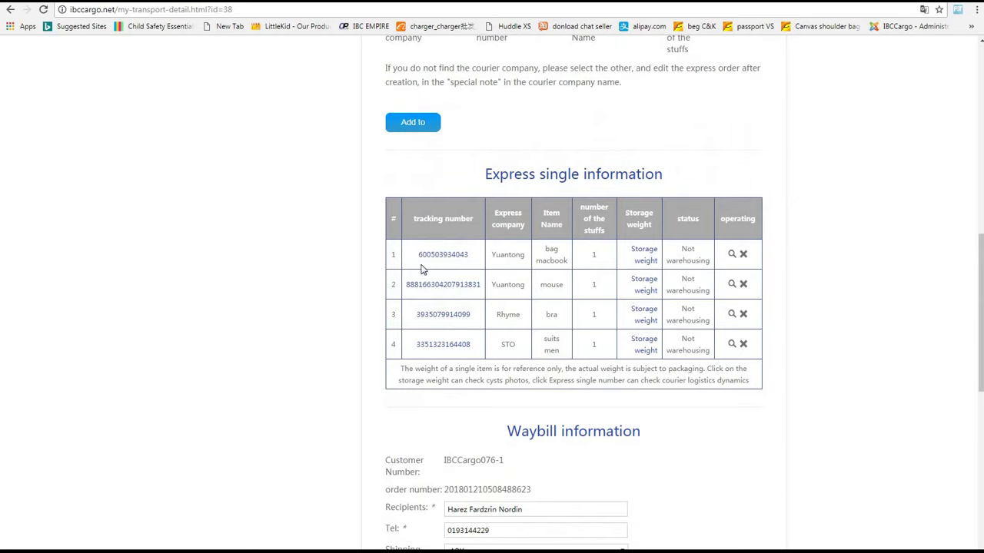
pyautogui.scroll(-7, 421, 348)
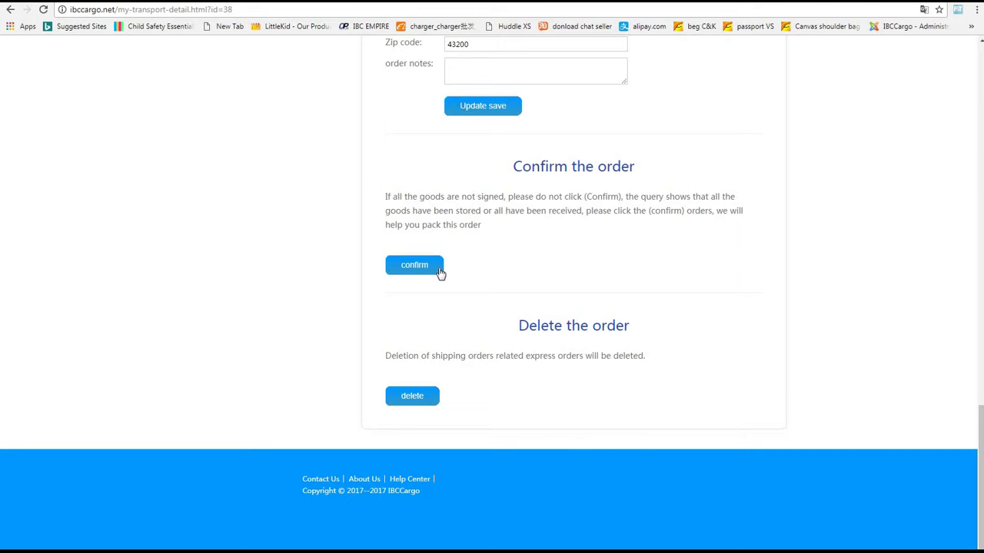
# Confirm the waybill order, accept the browser prompt, and review the placed order's parcels.
pyautogui.click(440, 274)
pyautogui.click(541, 70)
pyautogui.scroll(-3, 422, 311)
pyautogui.scroll(-4, 422, 310)
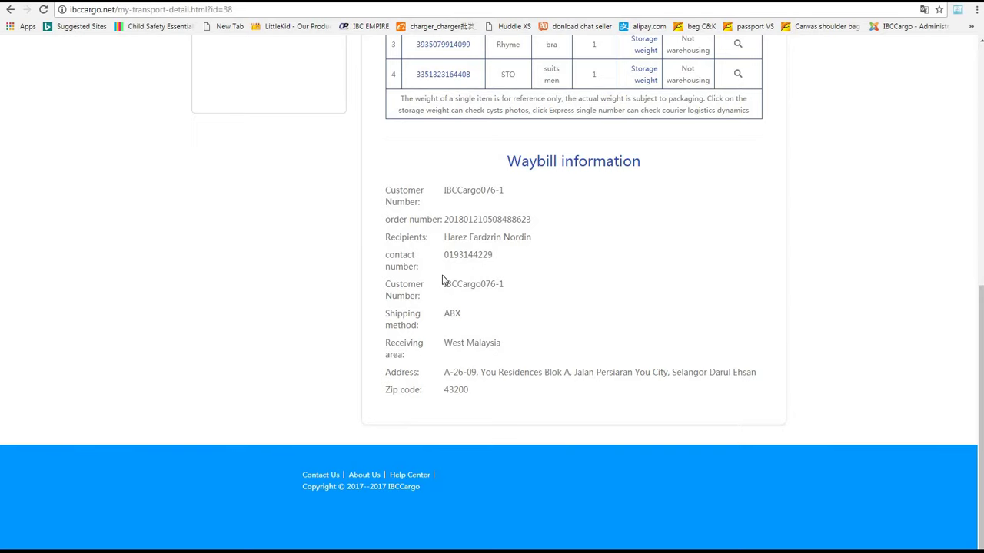
pyautogui.scroll(4, 442, 280)
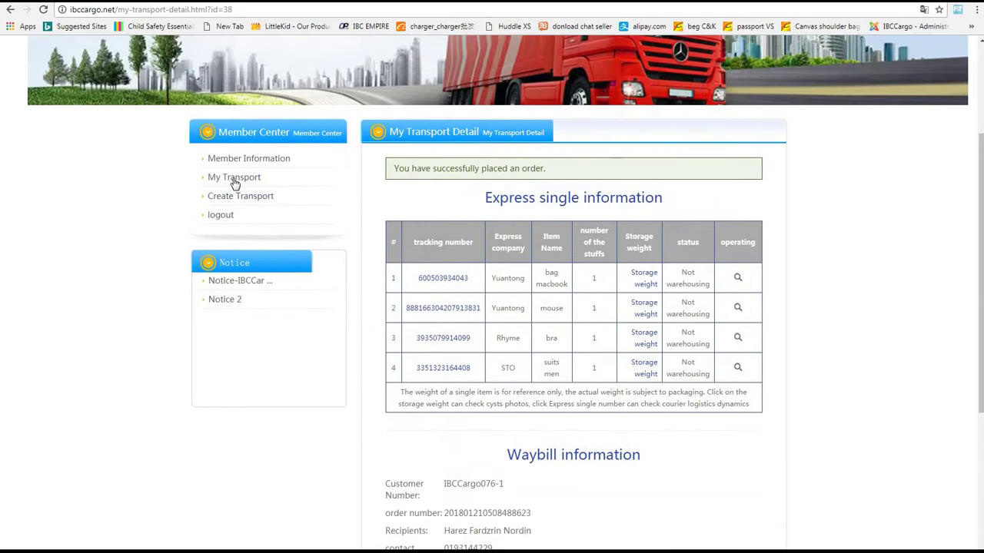
# Open My Transport and the completed earlier order's details from the last row.
pyautogui.click(234, 183)
pyautogui.scroll(-3, 323, 235)
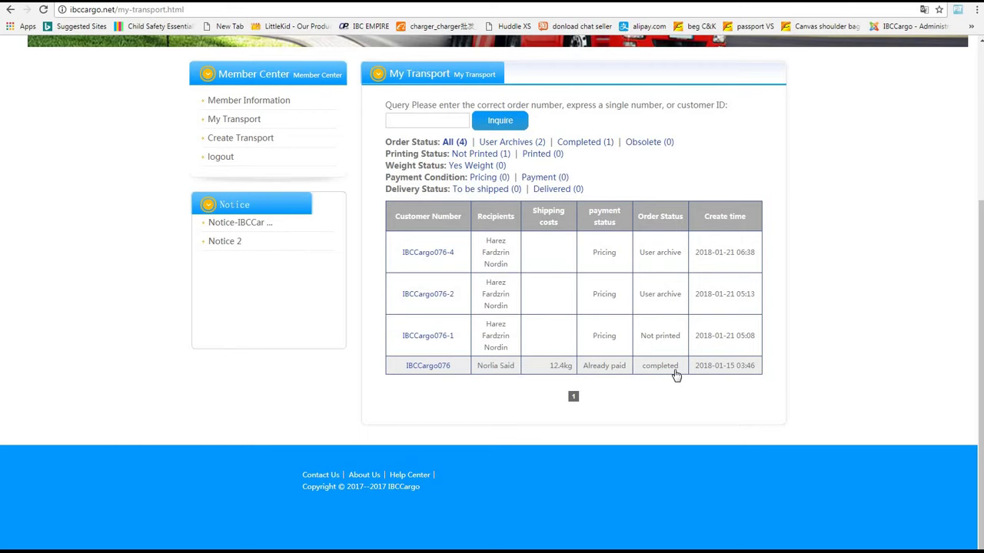
pyautogui.click(435, 369)
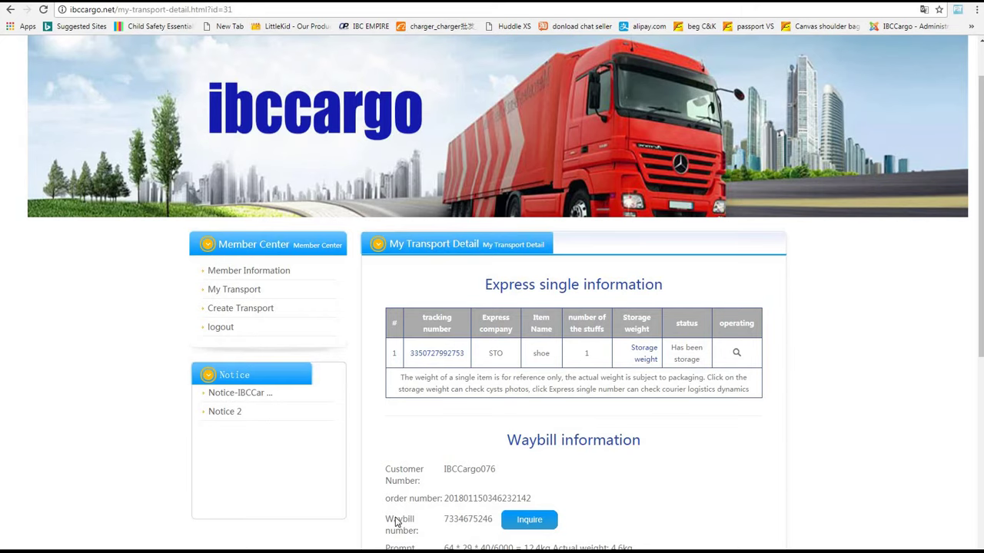
pyautogui.scroll(-1, 396, 522)
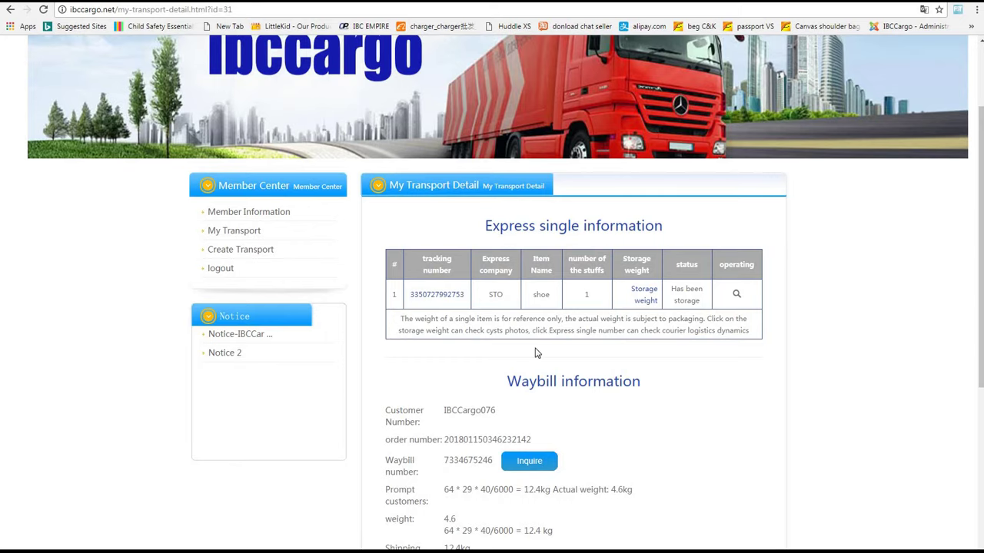
pyautogui.click(648, 297)
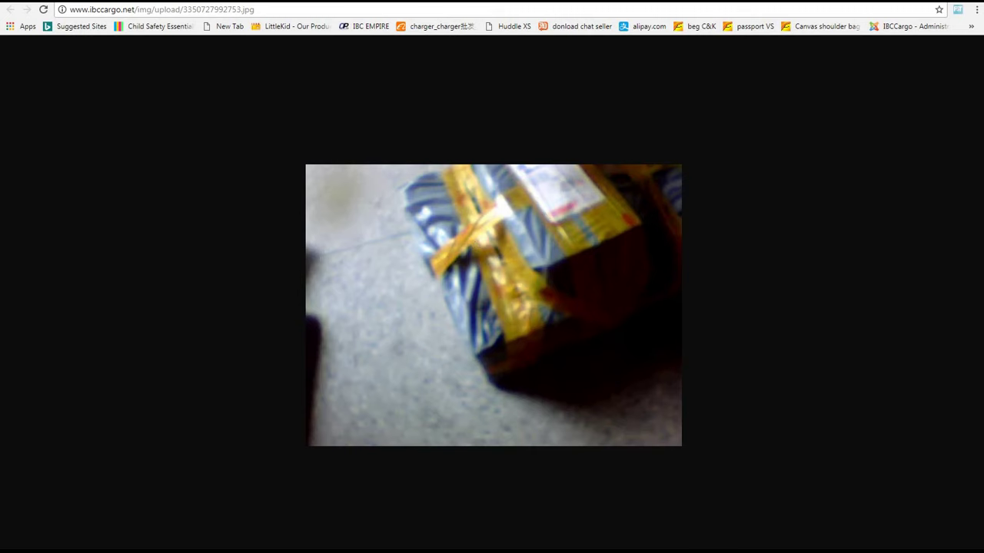
pyautogui.hotkey('ctrl', 'w')
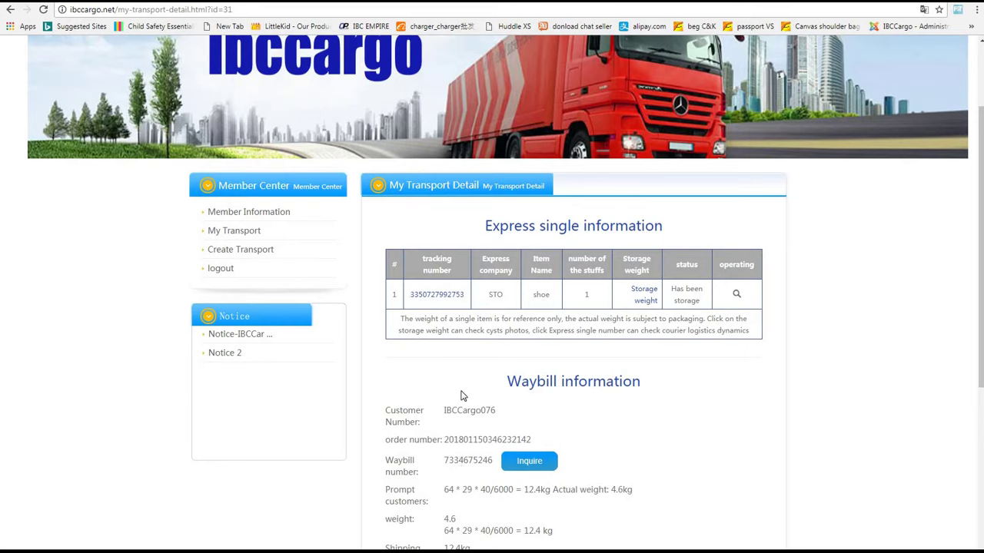
pyautogui.click(537, 467)
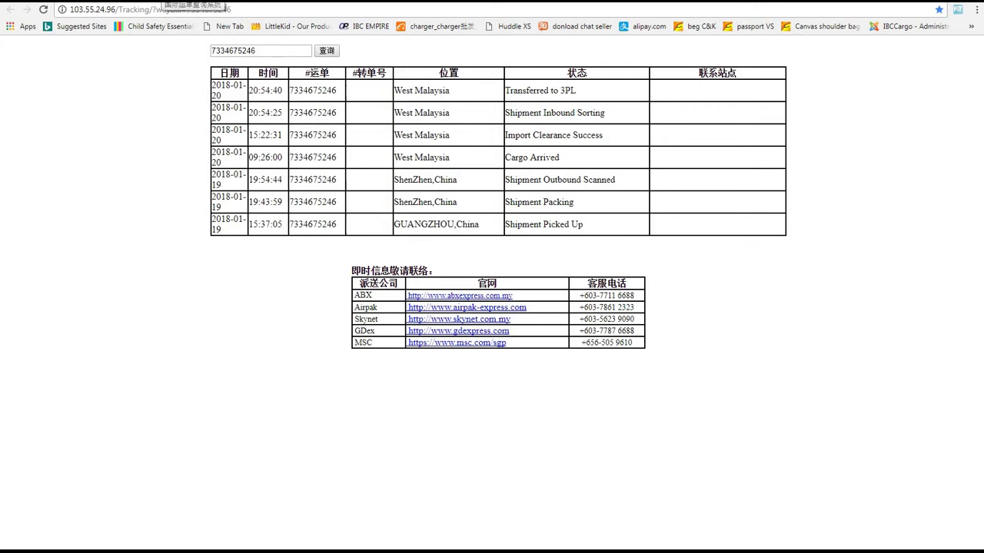
pyautogui.hotkey('ctrl', 'w')
pyautogui.scroll(-3, 486, 431)
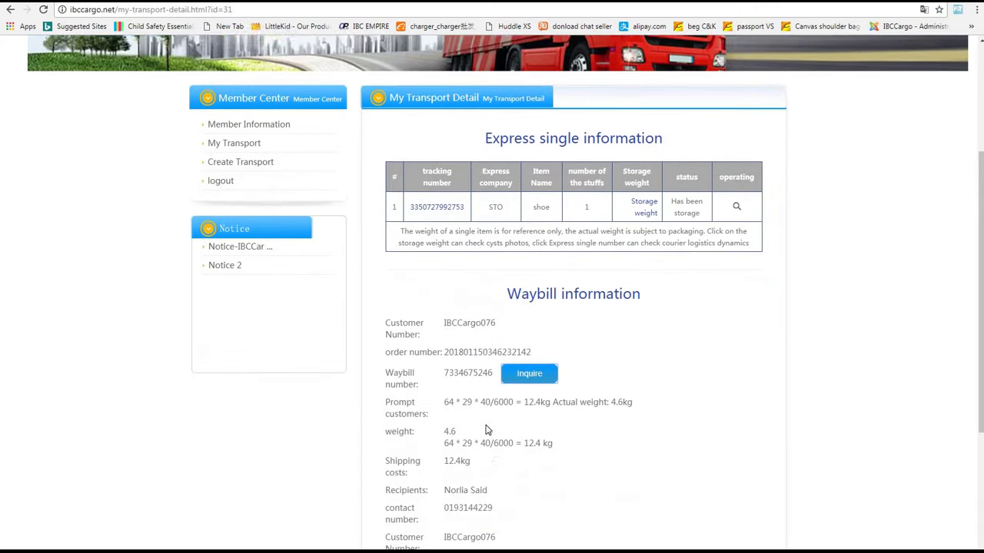
pyautogui.scroll(2, 486, 426)
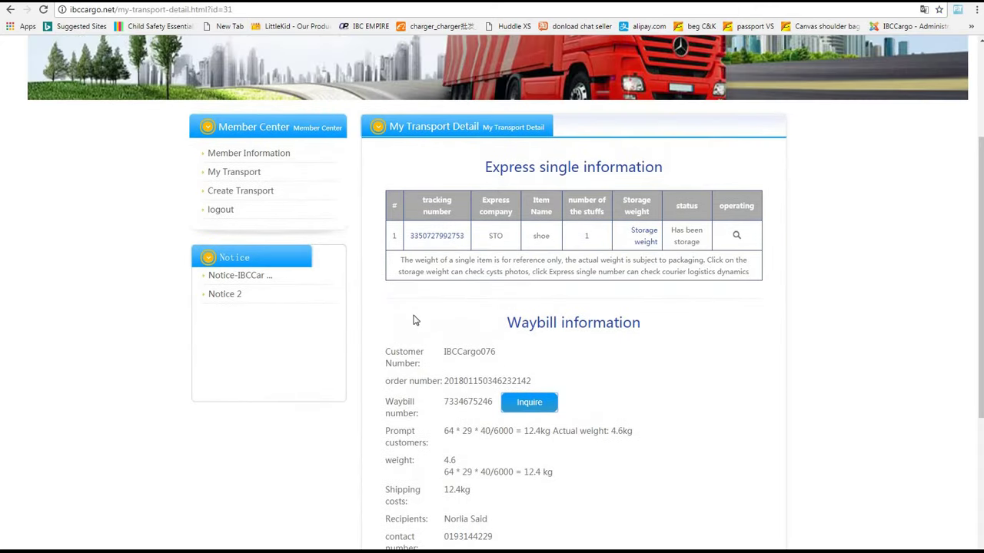